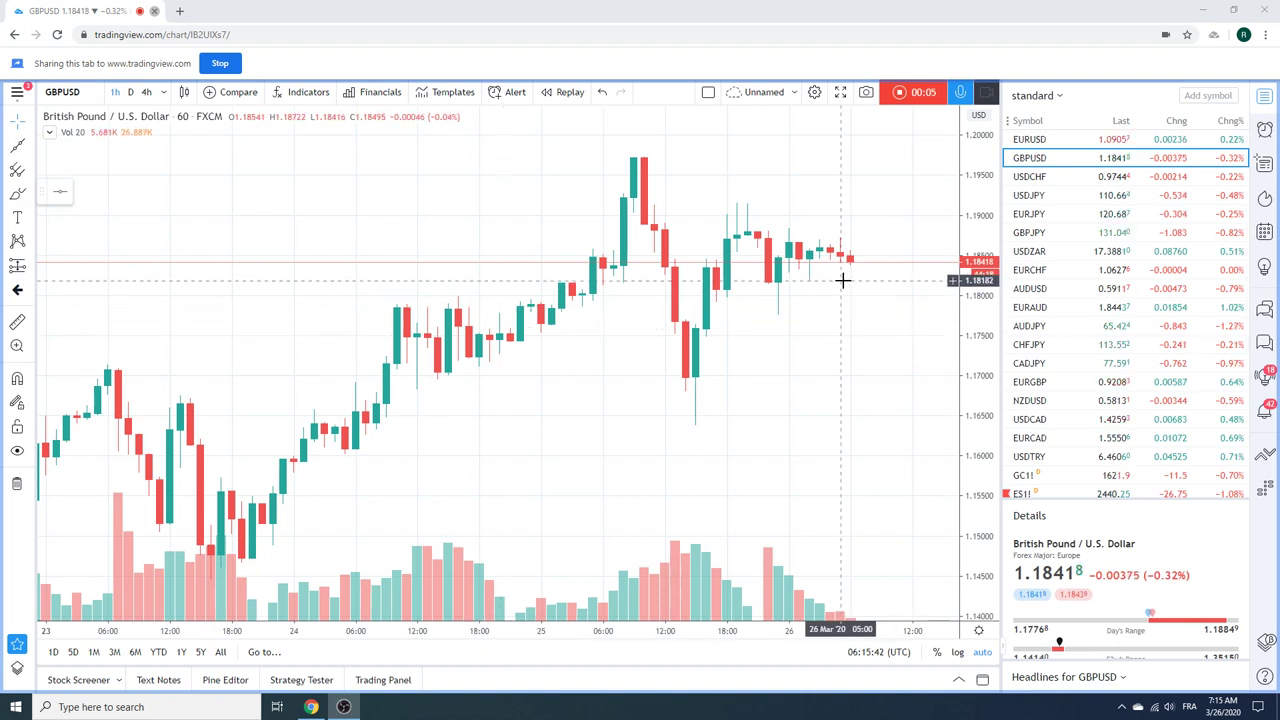
Step: Scroll the watchlist down until GC1!, ES1!, ZN1! and FGBL1! are visible
scroll(1050, 375, "down", 3)
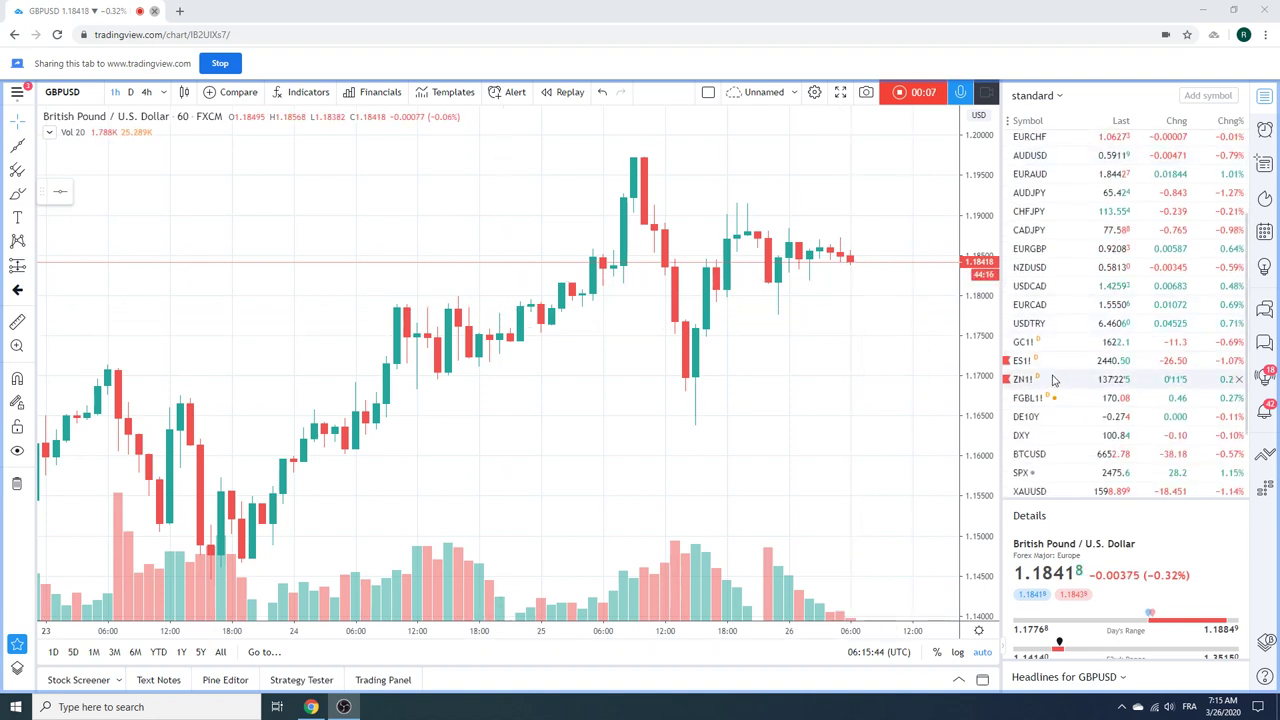
Step: Load ES1! on daily candles and zoom into the chart
left_click(1043, 364)
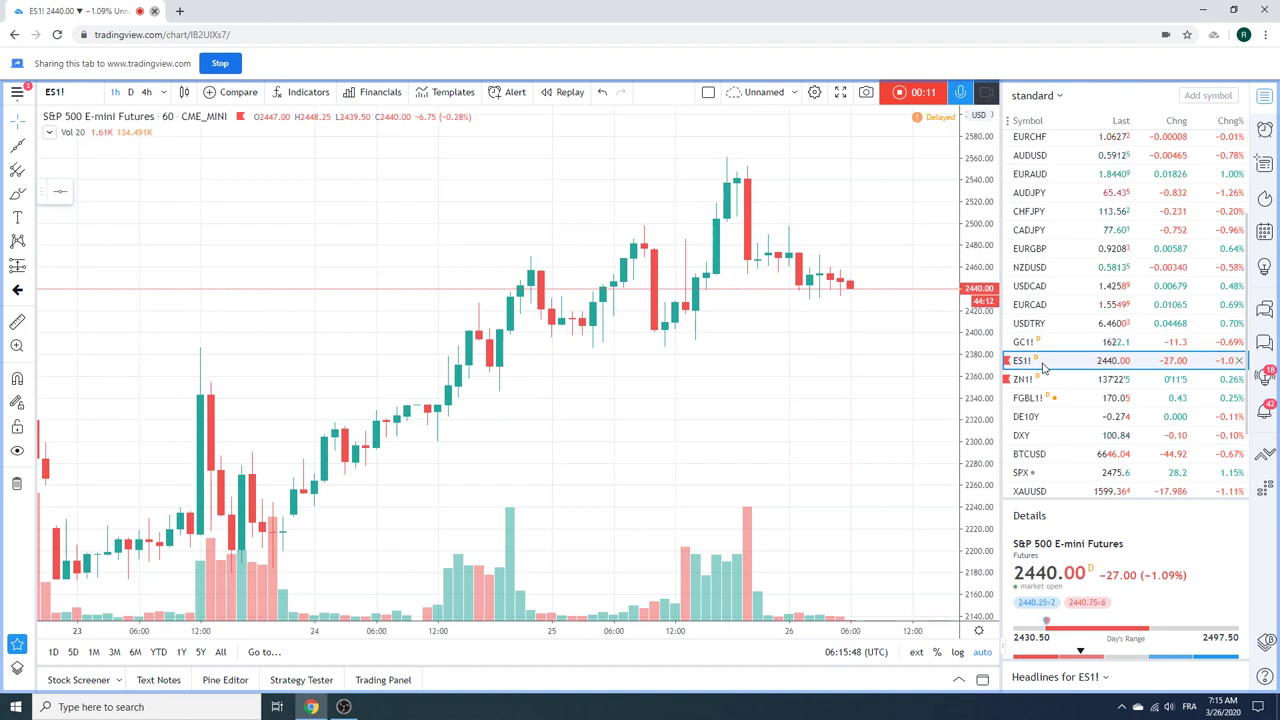
left_click(130, 92)
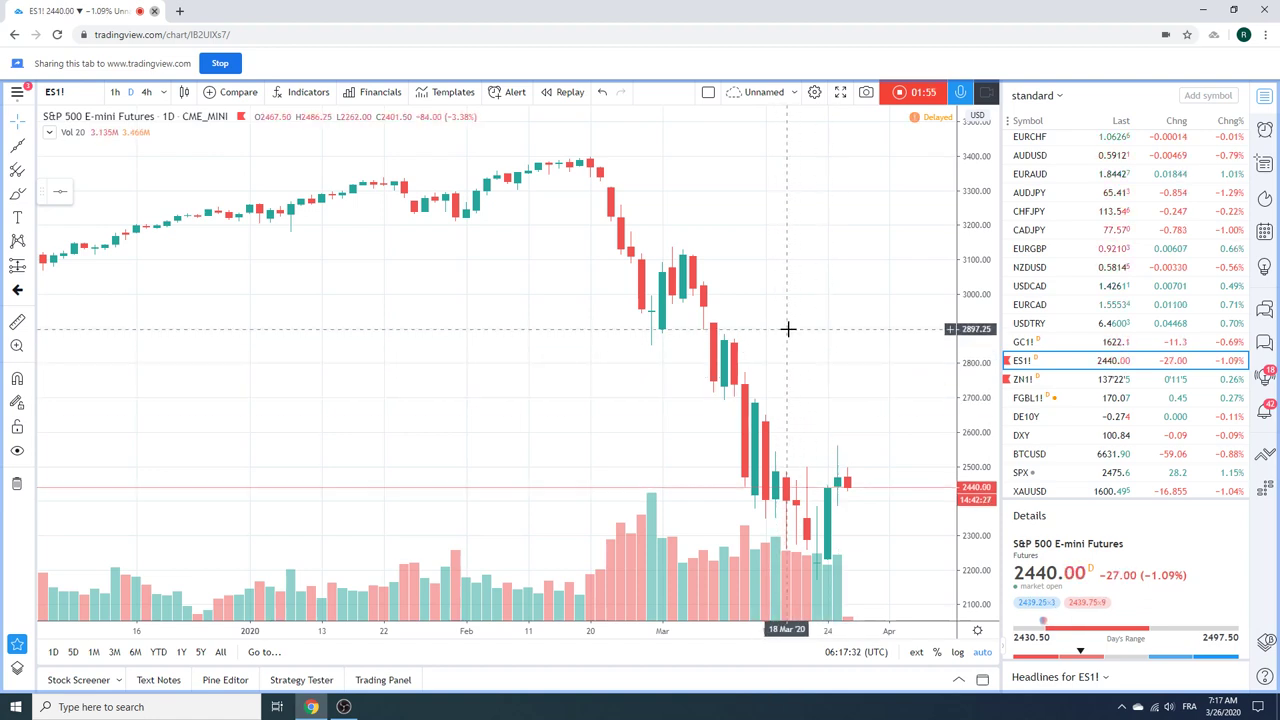
scroll(800, 321, "up", 3)
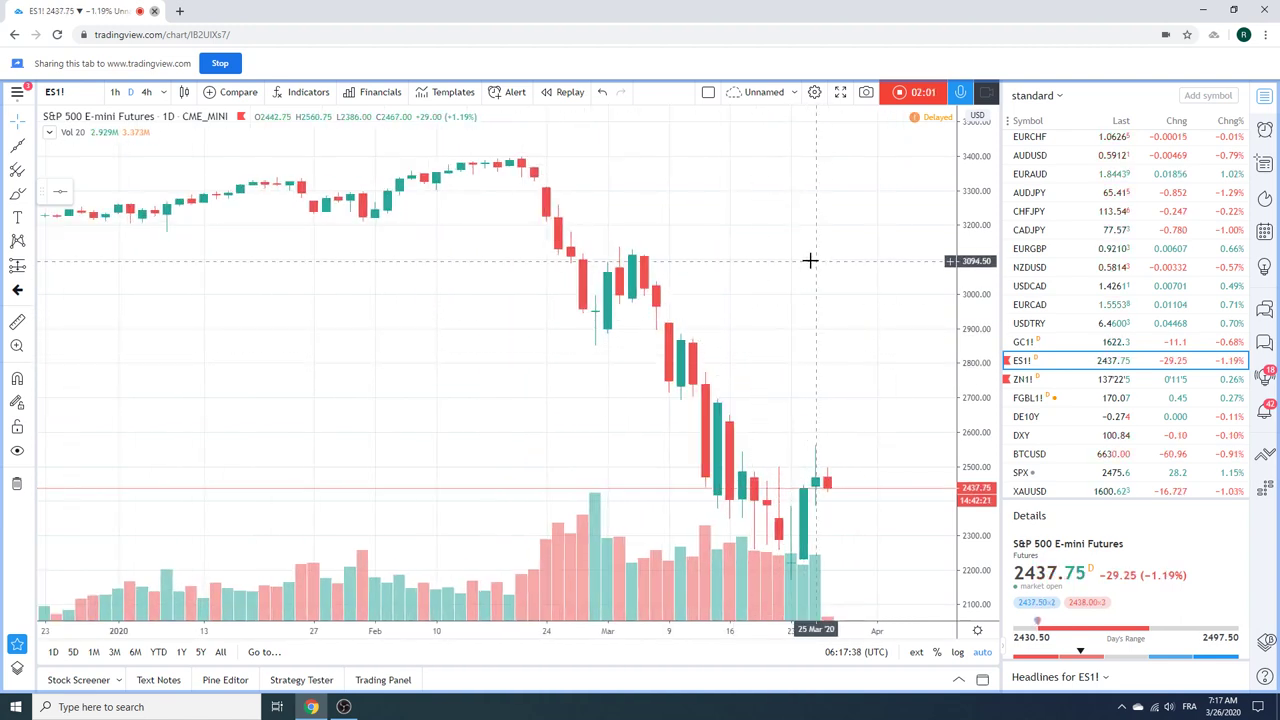
Step: Load FGBL1! Euro Bund futures and scroll the watchlist back to the top
left_click(1047, 398)
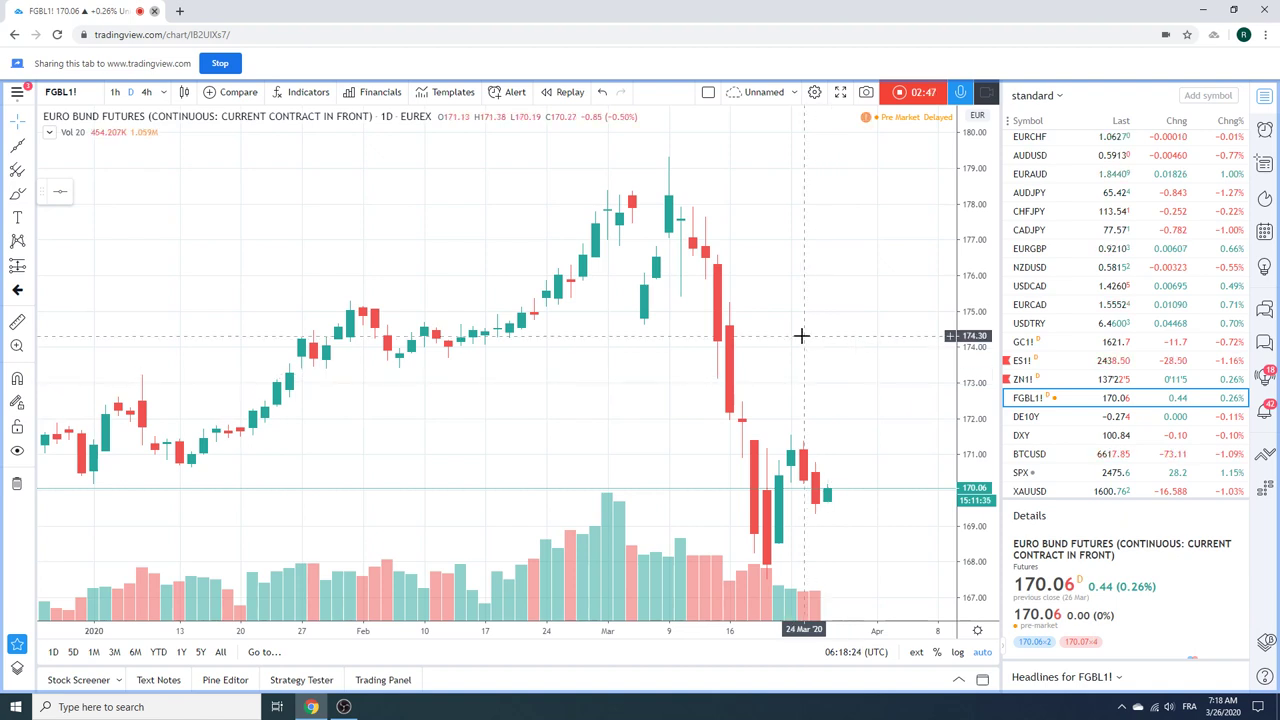
scroll(1058, 323, "up", 3)
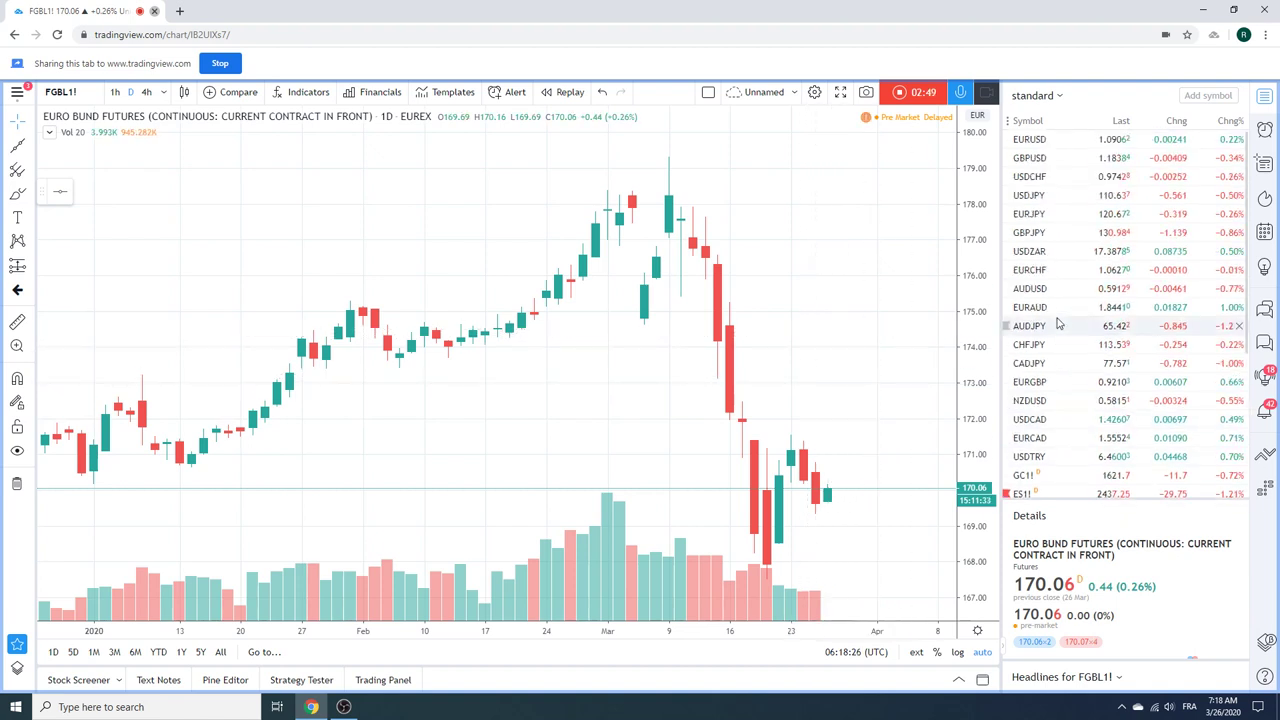
Step: Load EURUSD from the watchlist on the daily chart
left_click(1035, 140)
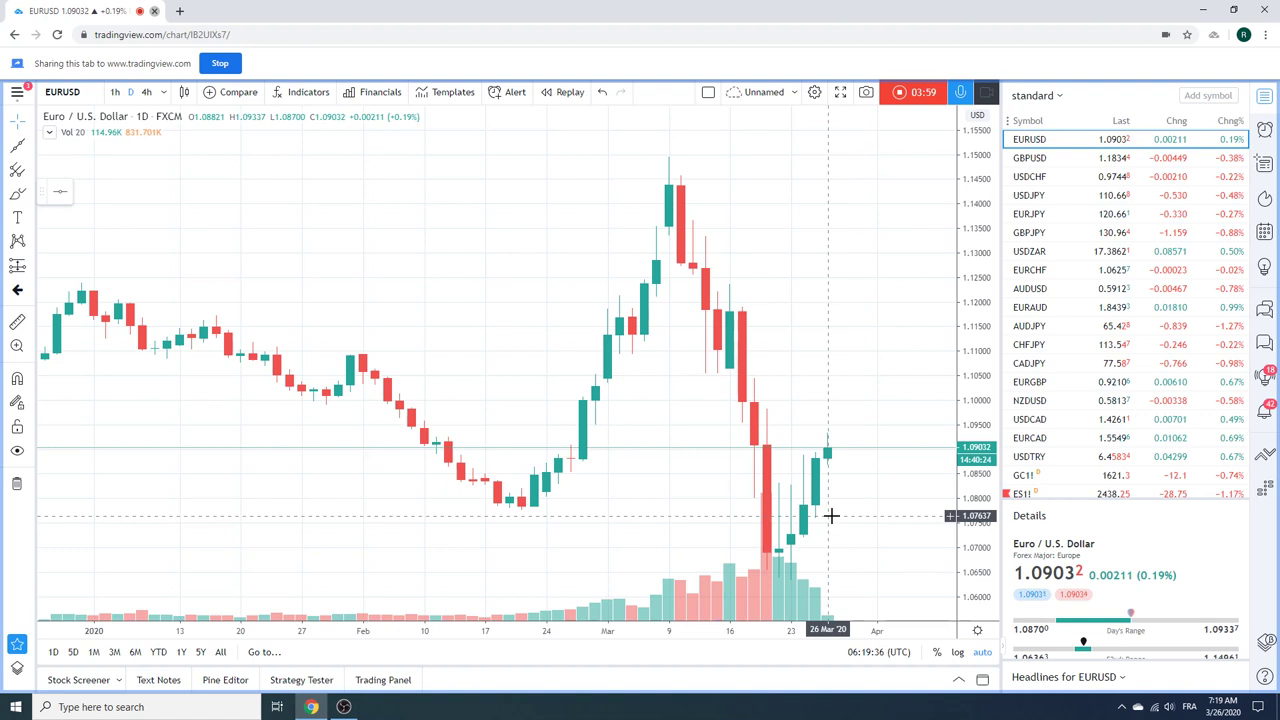
Step: Load USDCHF from the watchlist on the daily chart
left_click(1051, 178)
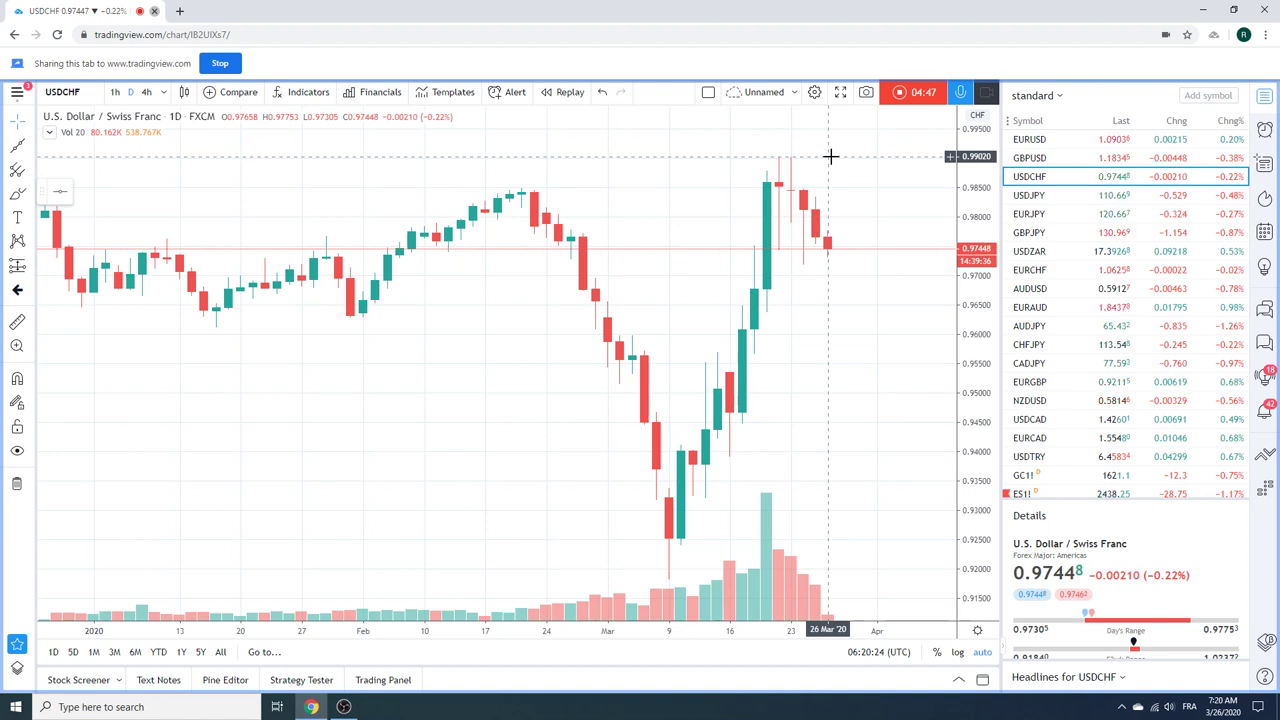
Step: Load USDJPY and switch the chart to the 4h interval
left_click(1033, 196)
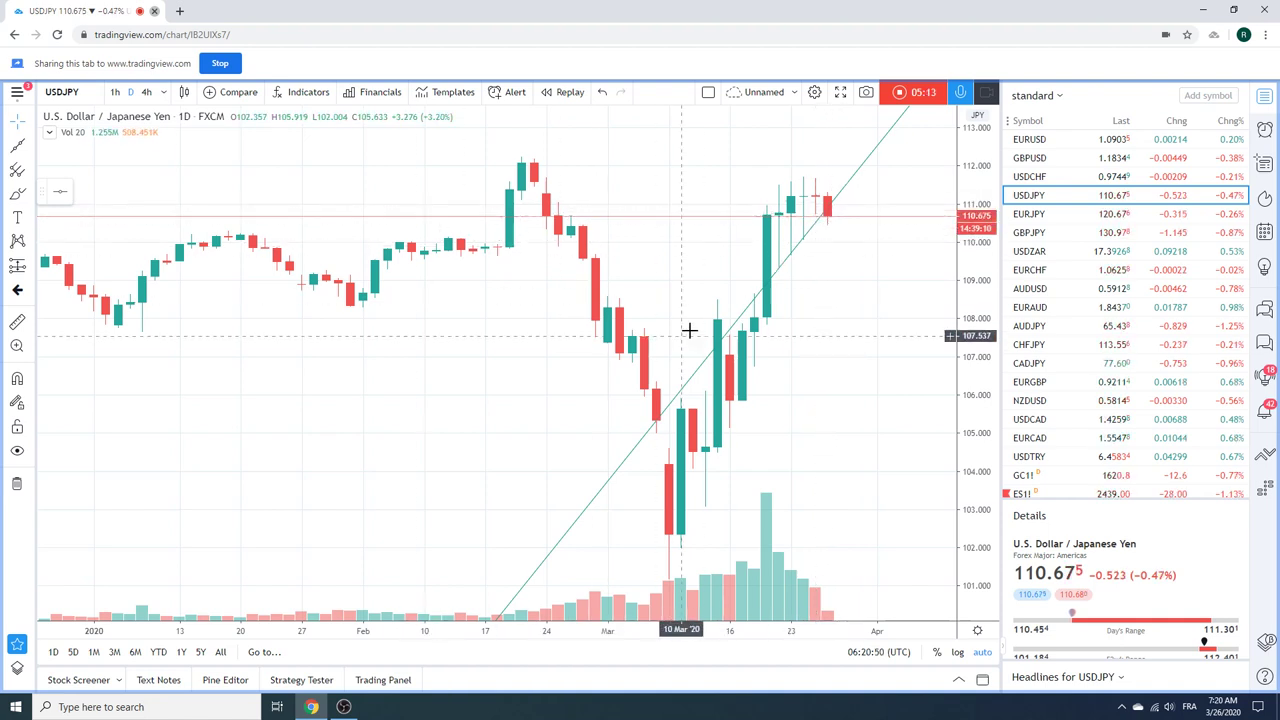
left_click(146, 93)
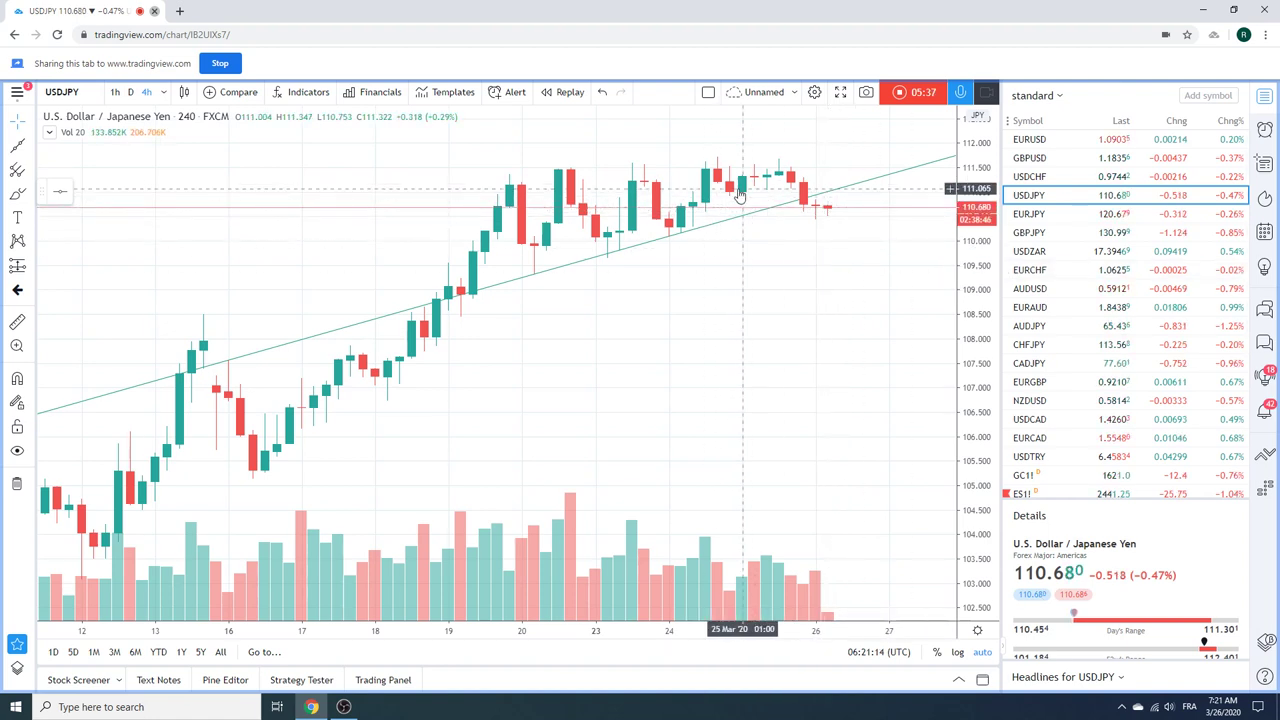
Step: Load AUDUSD, set the daily interval, then switch to AUDJPY
left_click(1032, 290)
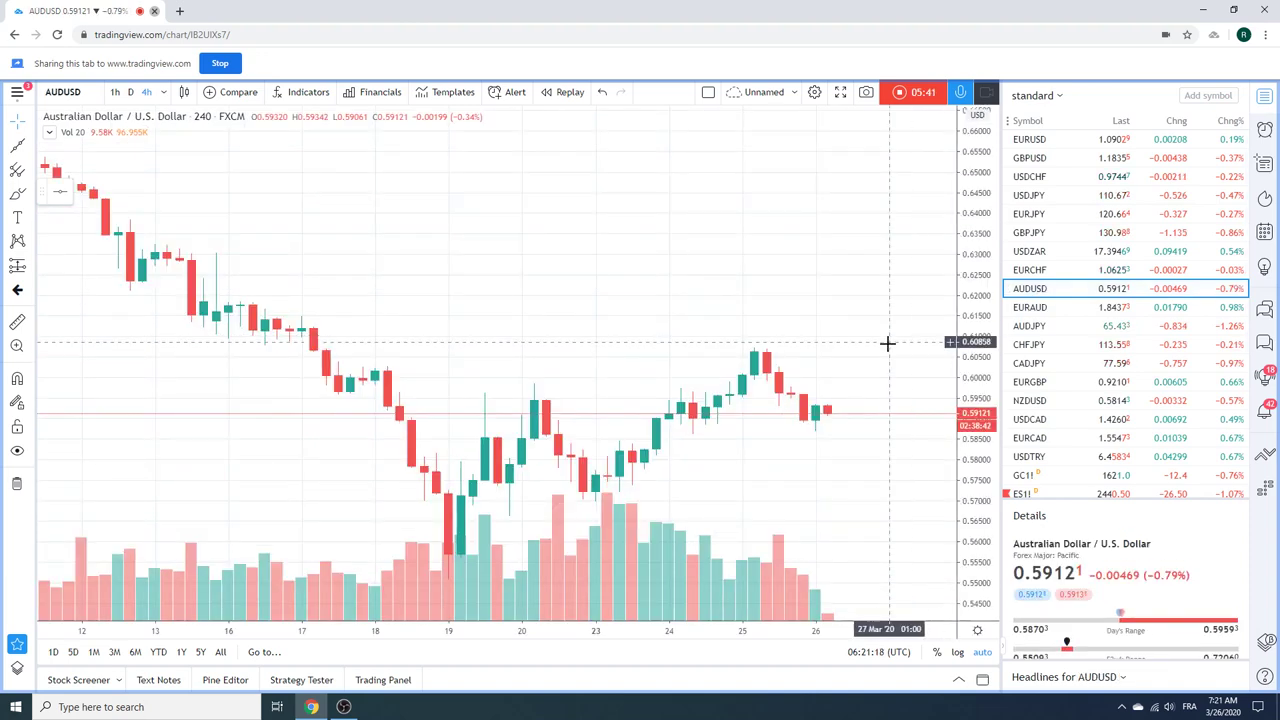
left_click(130, 92)
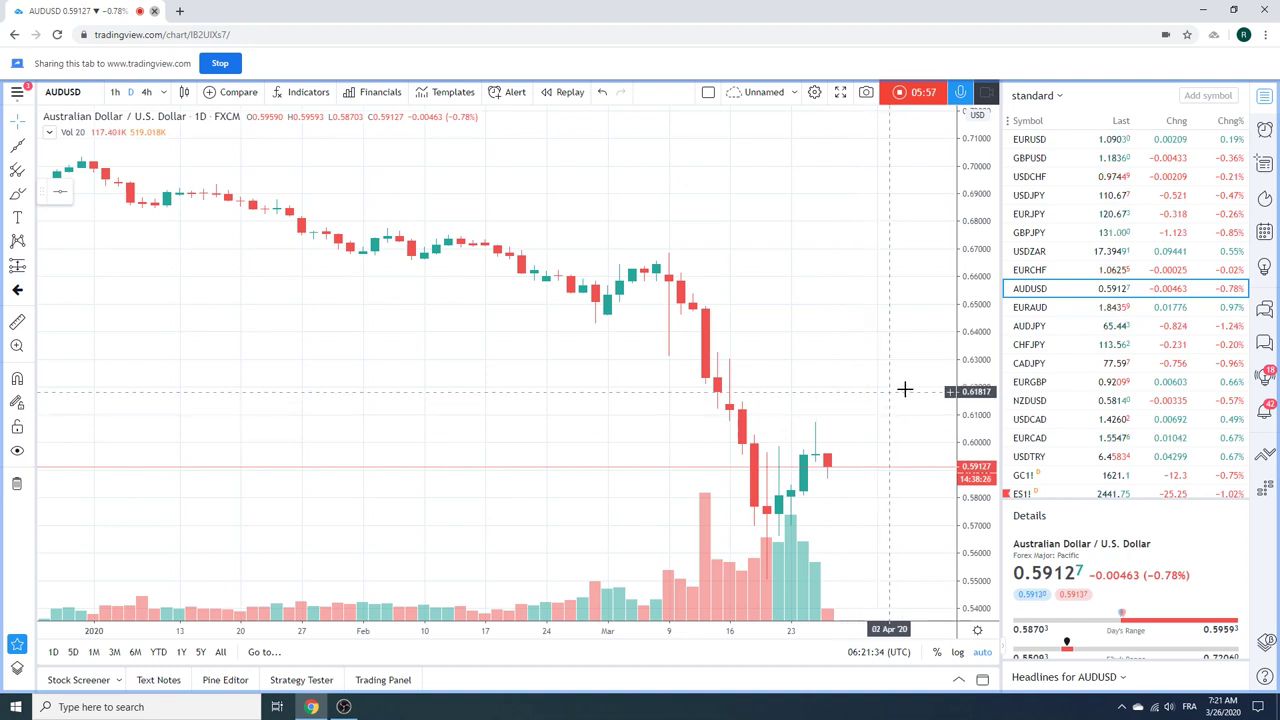
left_click(1049, 331)
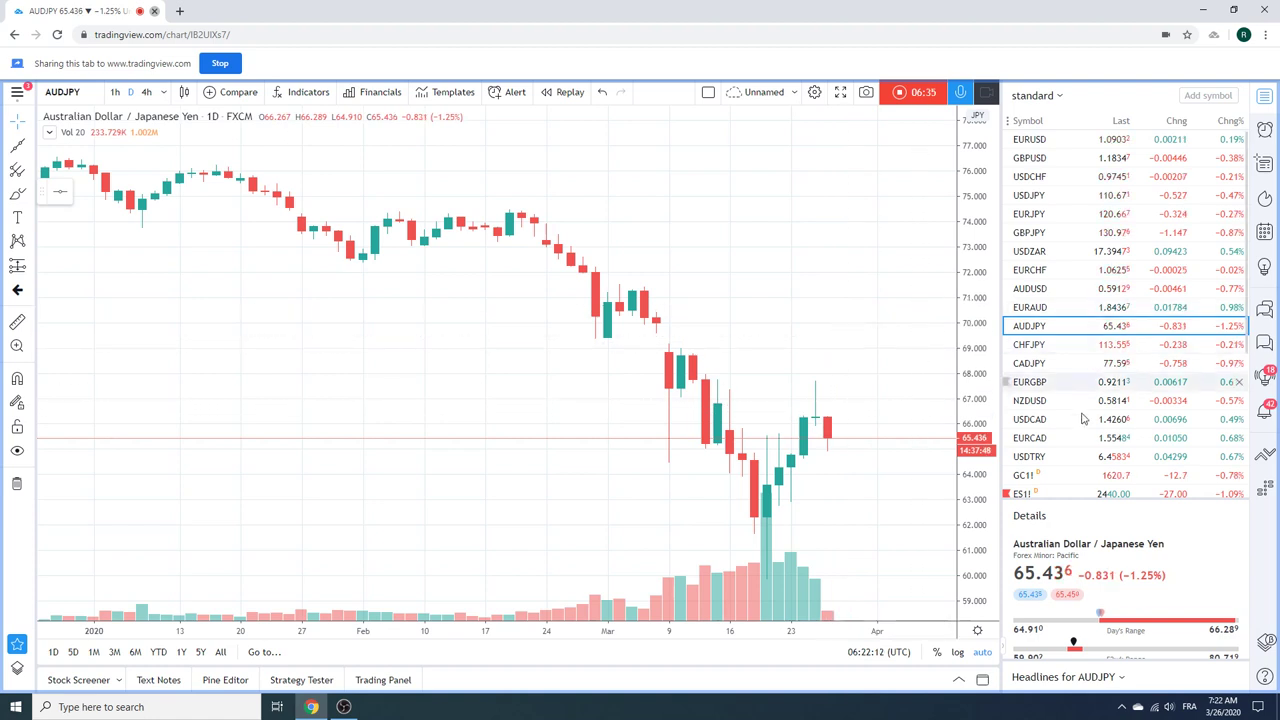
Step: Load GC1! Gold Futures on the daily chart and scroll the watchlist down
left_click(1049, 476)
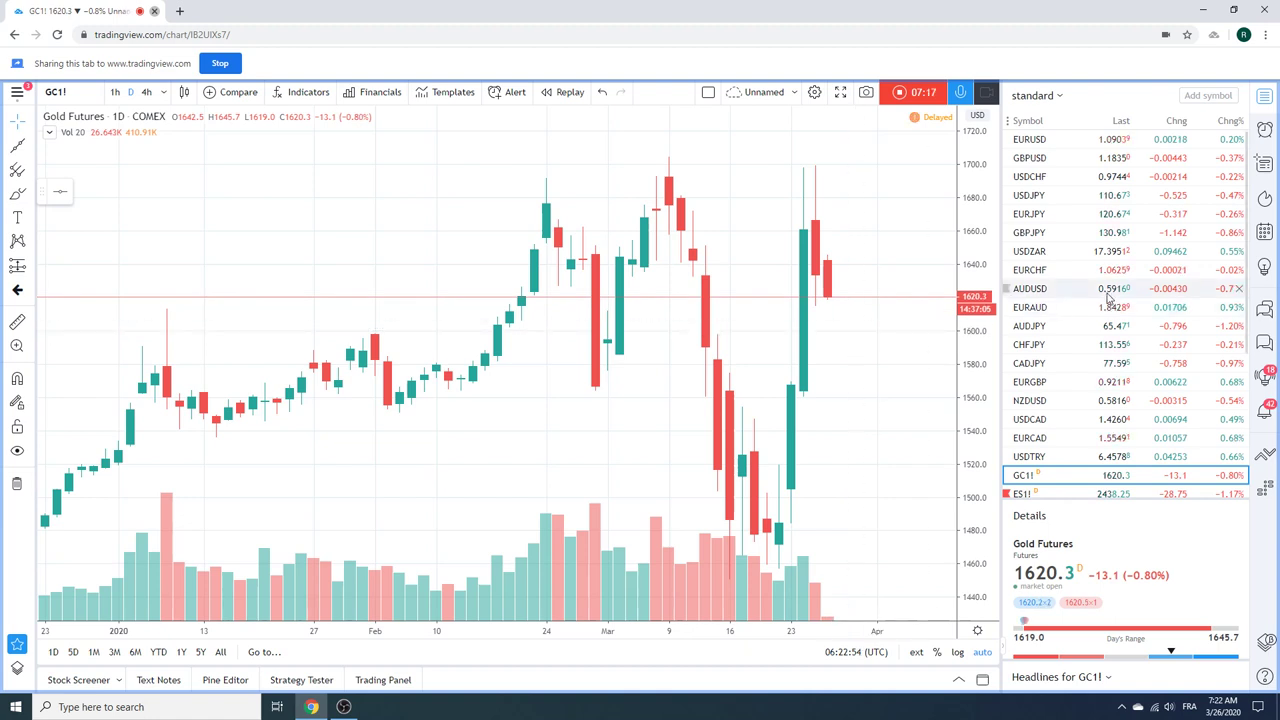
scroll(1108, 297, "down", 1)
Step: Load ZN1! 10 Year T-Note Futures from the watchlist on the daily chart
left_click(1048, 447)
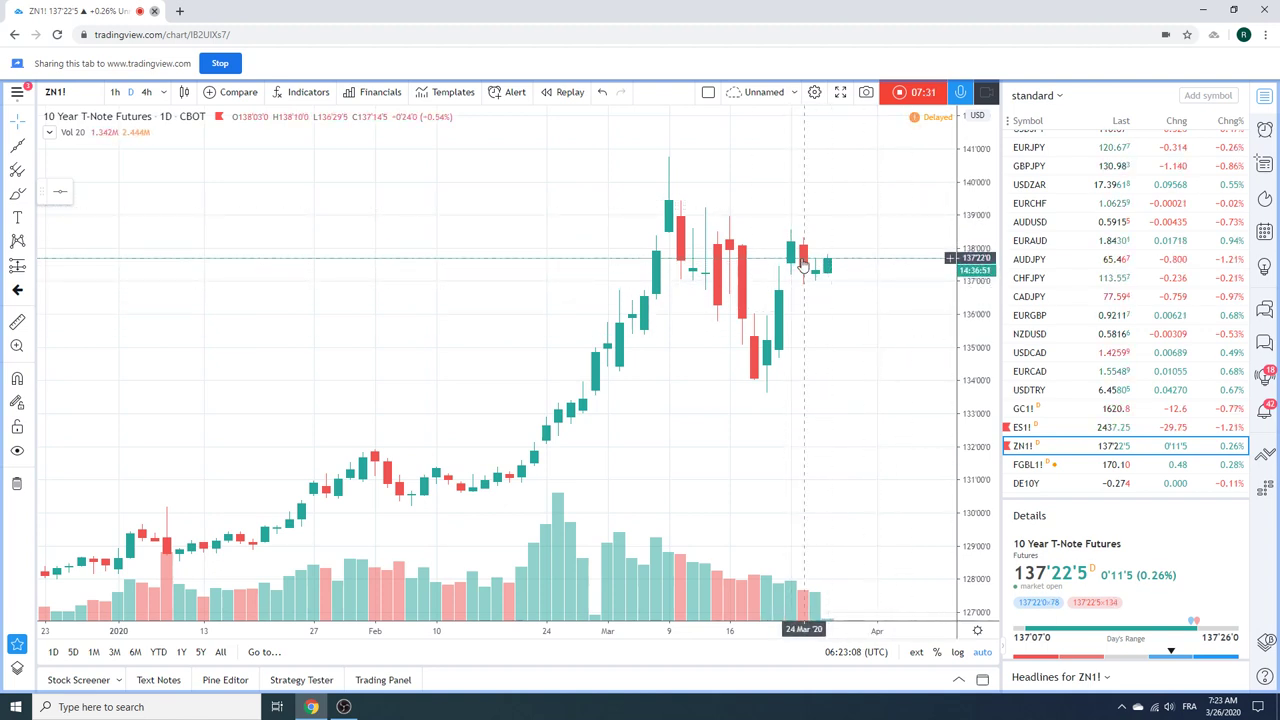
Step: Scroll the watchlist down and load CL1! Light Crude Oil Futures
scroll(1066, 290, "down", 1)
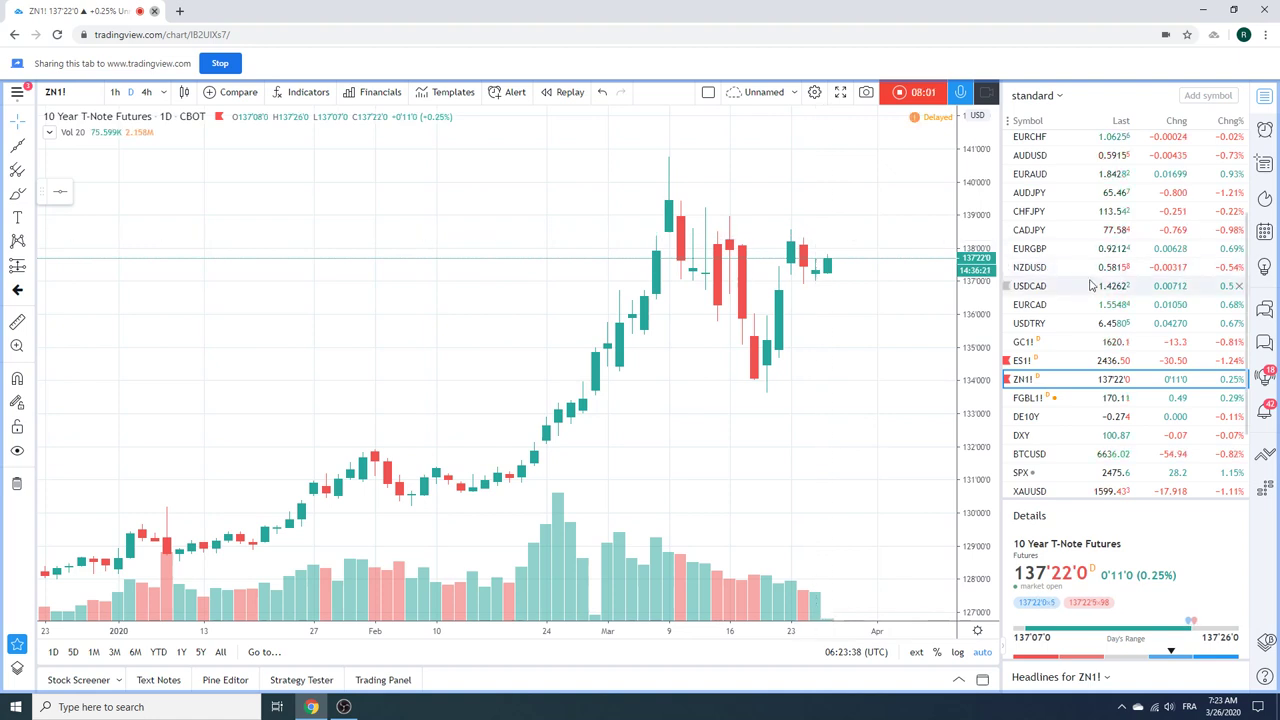
scroll(1091, 285, "down", 1)
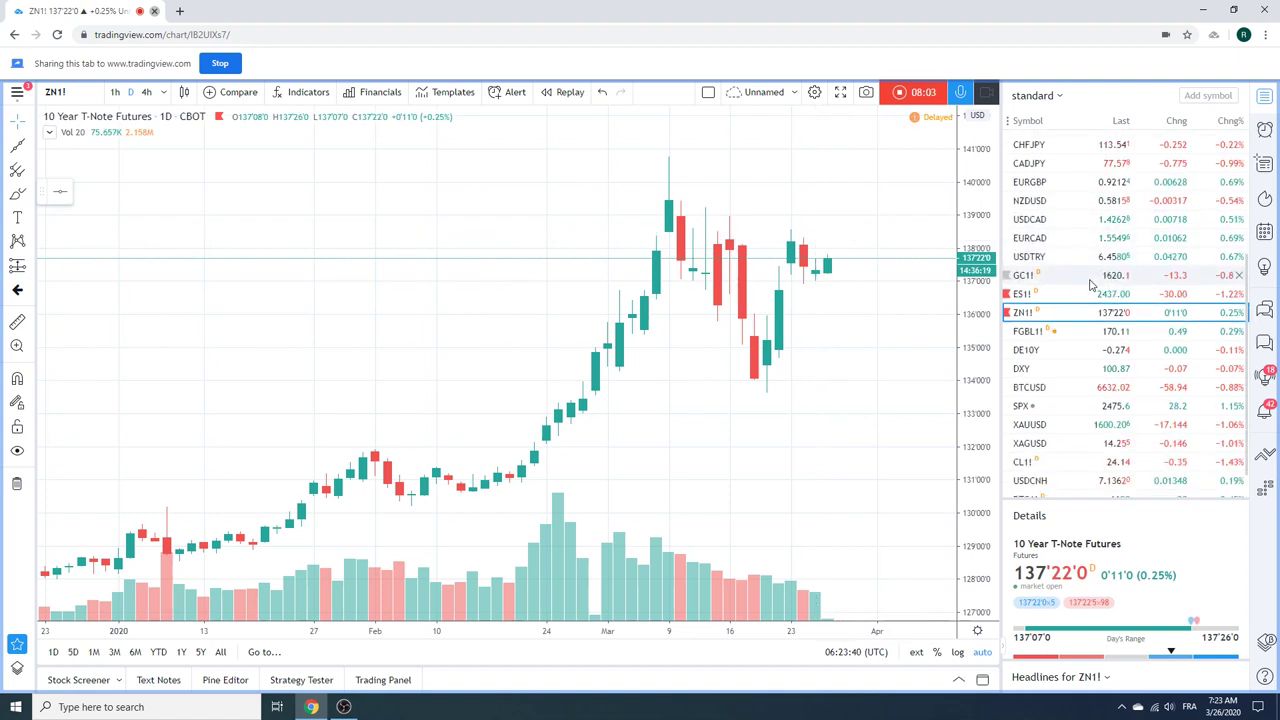
left_click(1043, 462)
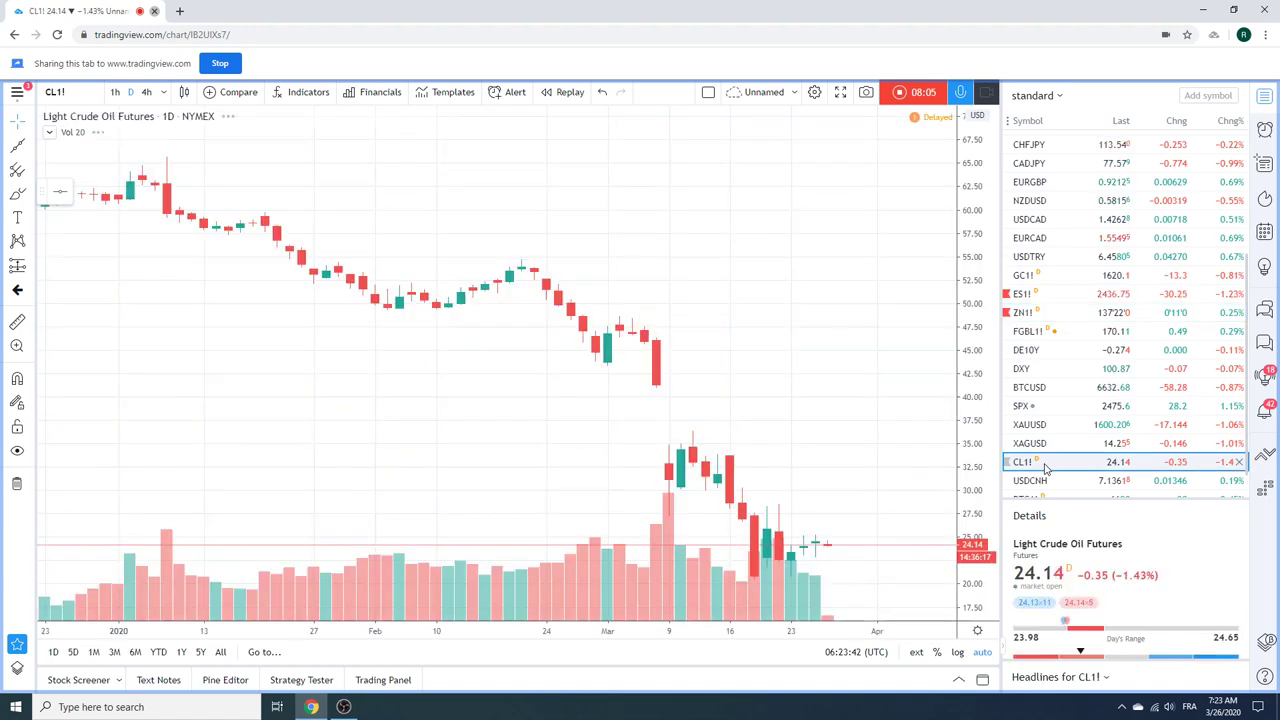
Step: Switch the CL1! crude oil chart to the 4h interval and browse the watchlist
left_click(146, 91)
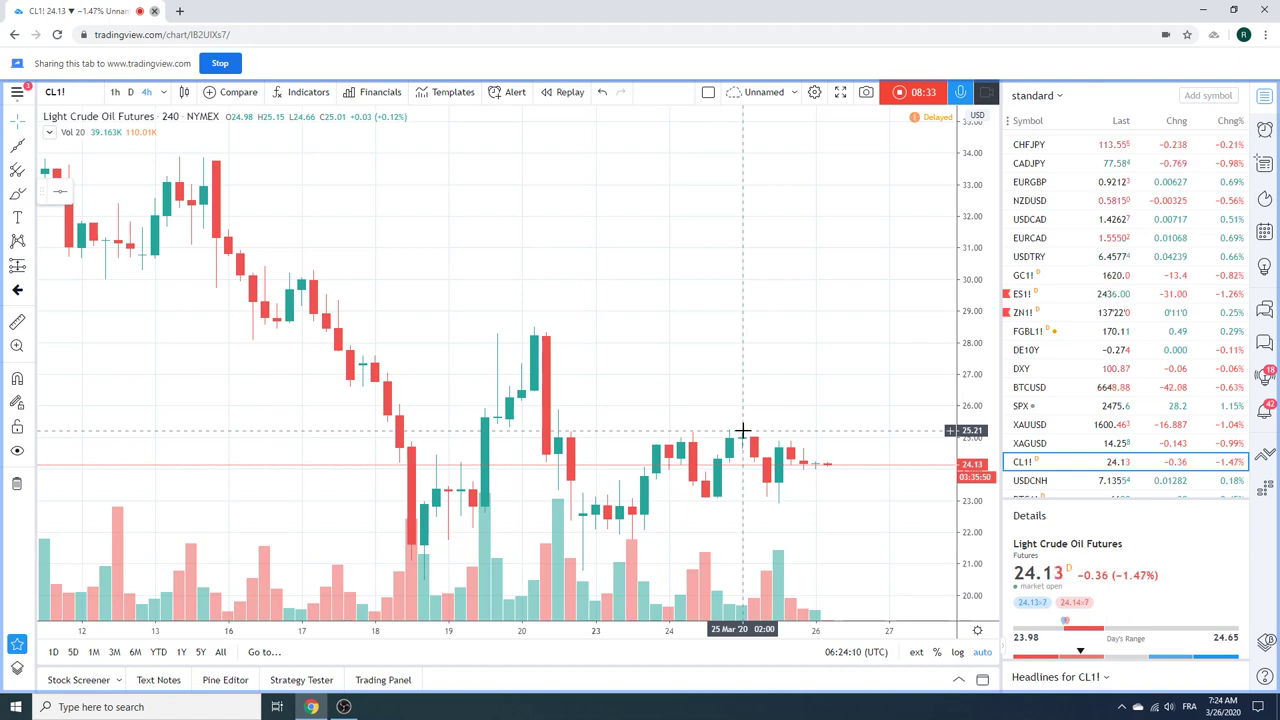
scroll(1110, 320, "down", 1)
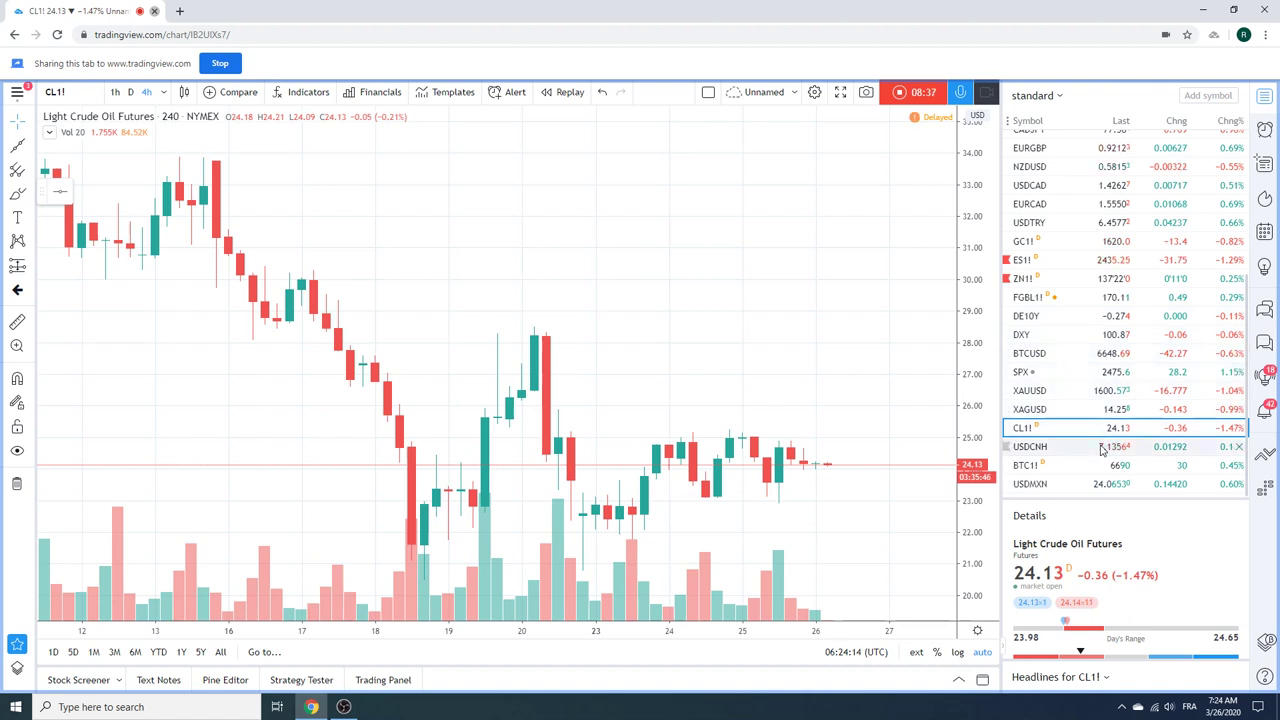
scroll(1100, 452, "up", 3)
scroll(1102, 450, "up", 3)
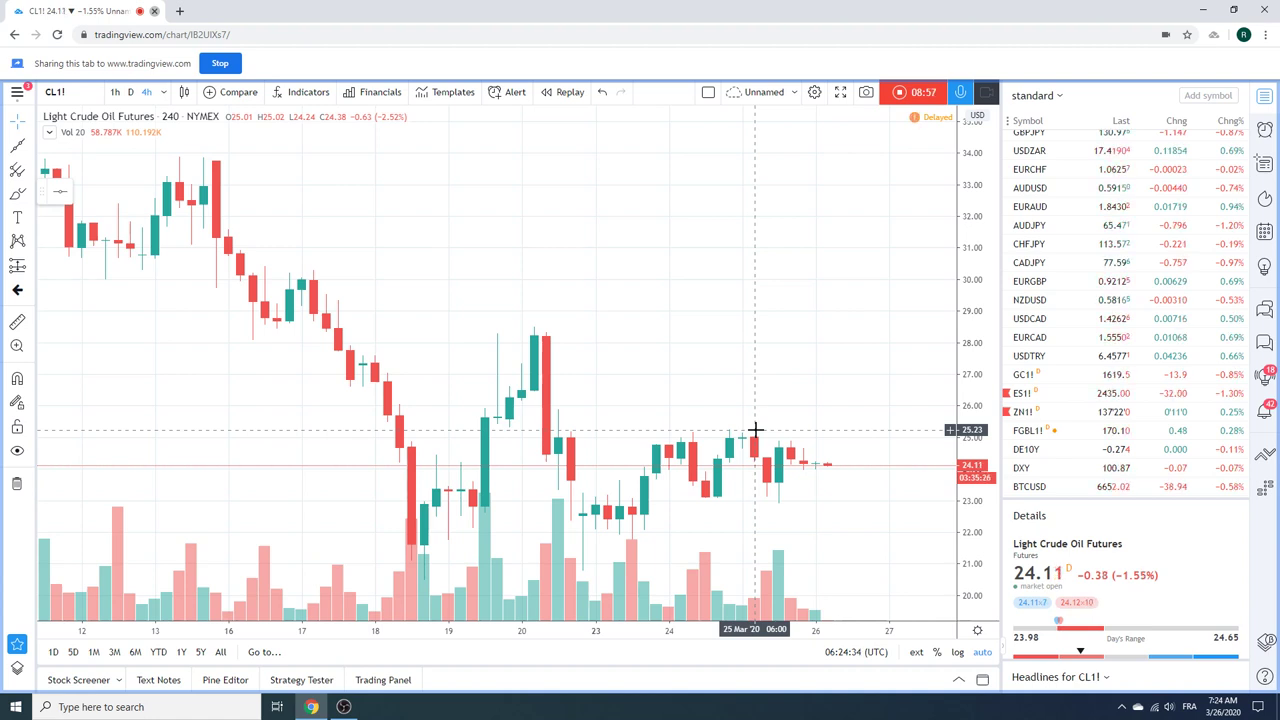
scroll(1108, 376, "up", 2)
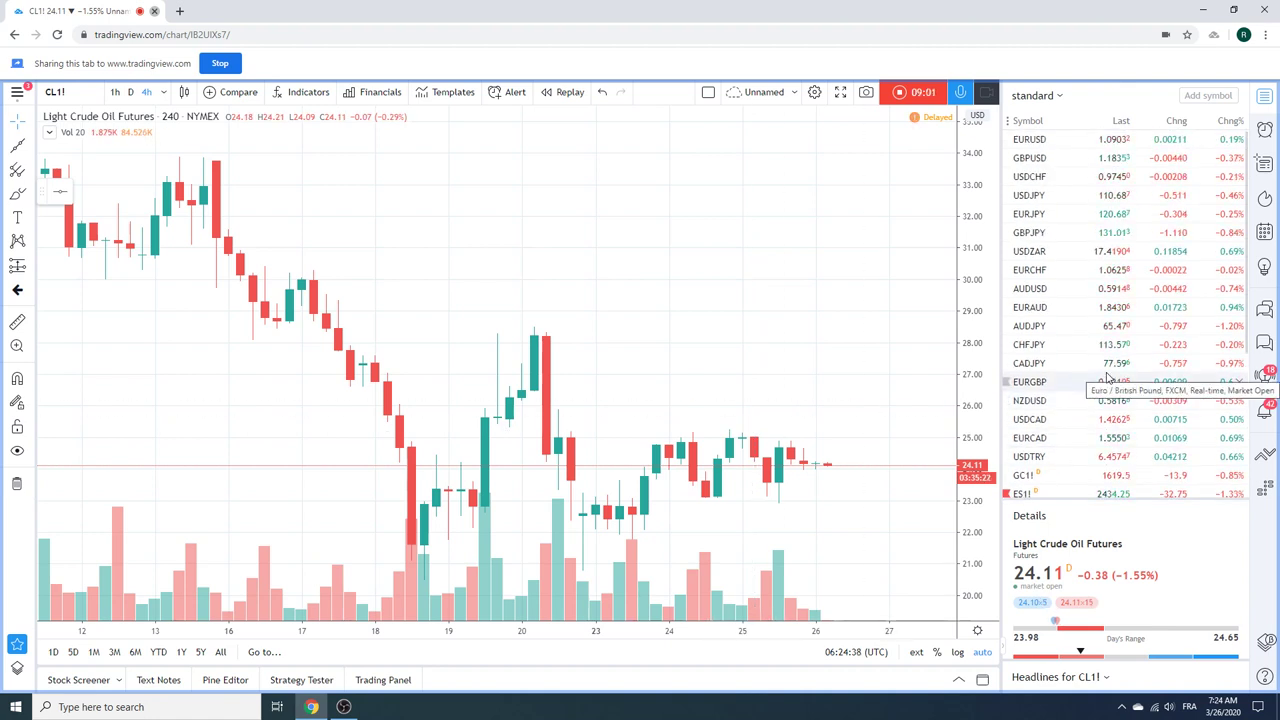
Step: Load GBPUSD from the watchlist onto the 4-hour chart
left_click(1050, 160)
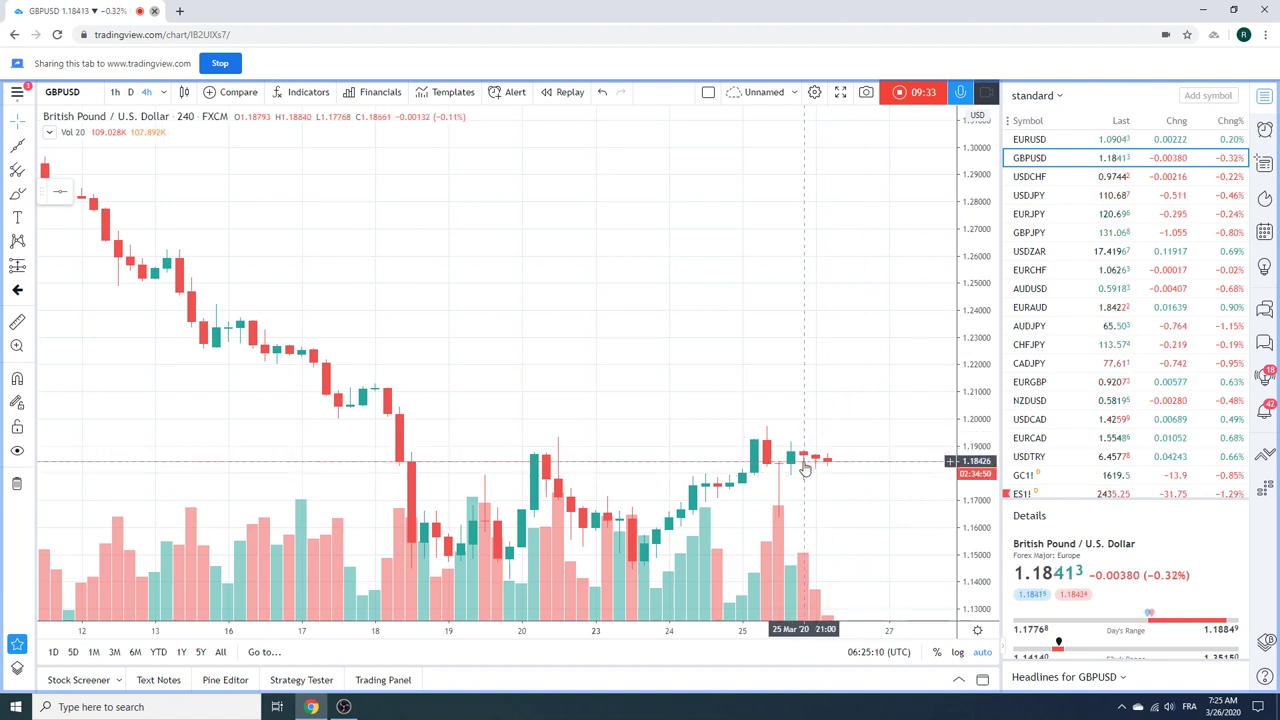
Step: Hide the volume indicator on the GBPUSD 4h chart via its context menu
right_click(300, 567)
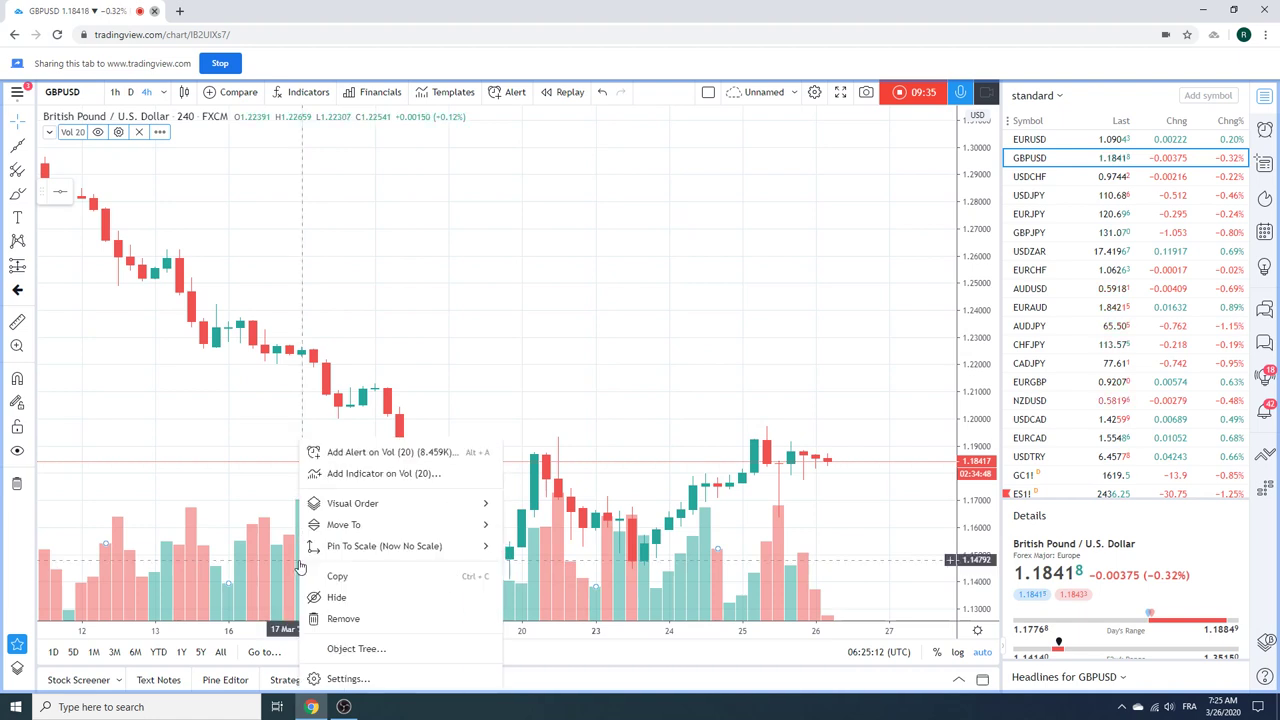
left_click(337, 597)
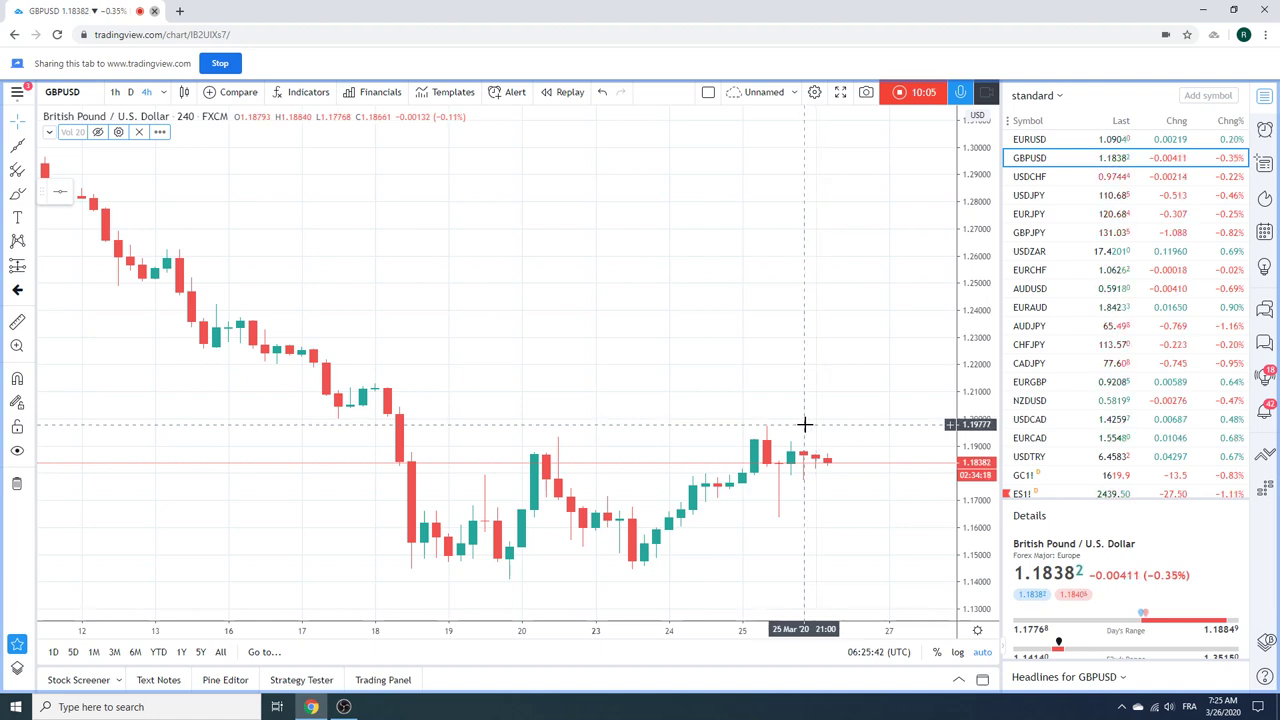
scroll(809, 372, "down", 2)
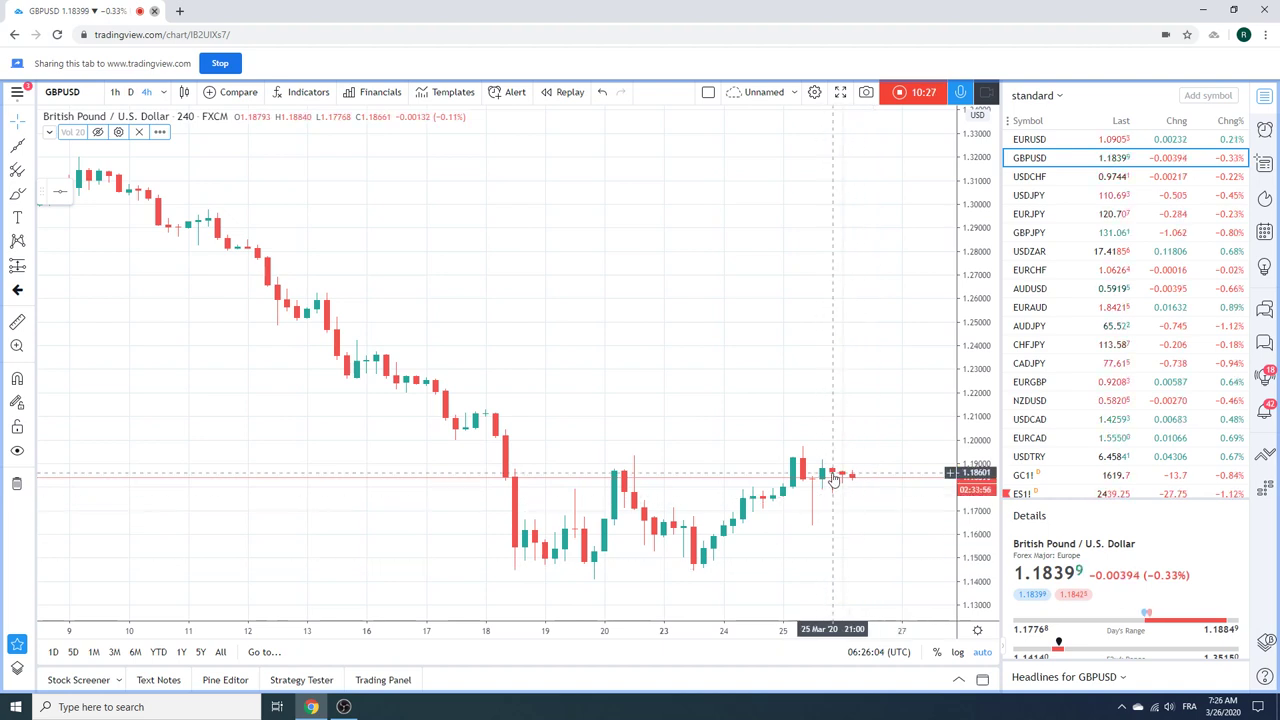
scroll(1185, 345, "down", 3)
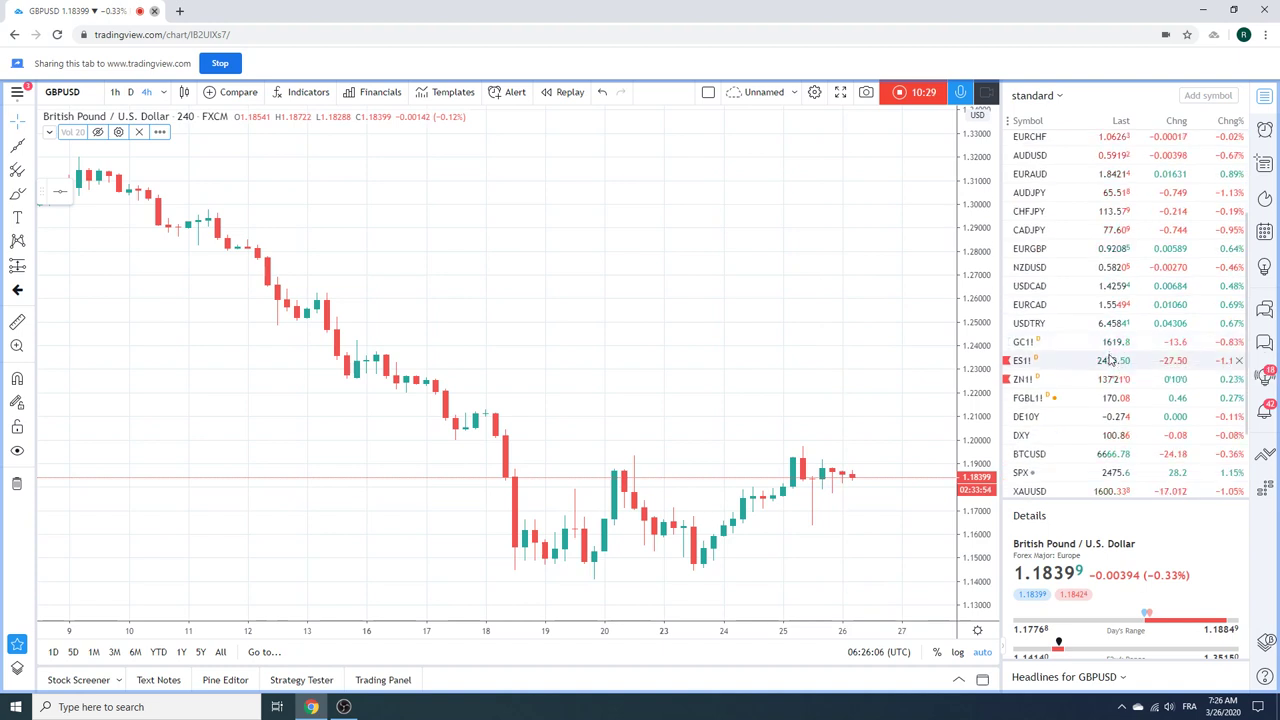
scroll(1110, 358, "up", 3)
scroll(1111, 360, "down", 2)
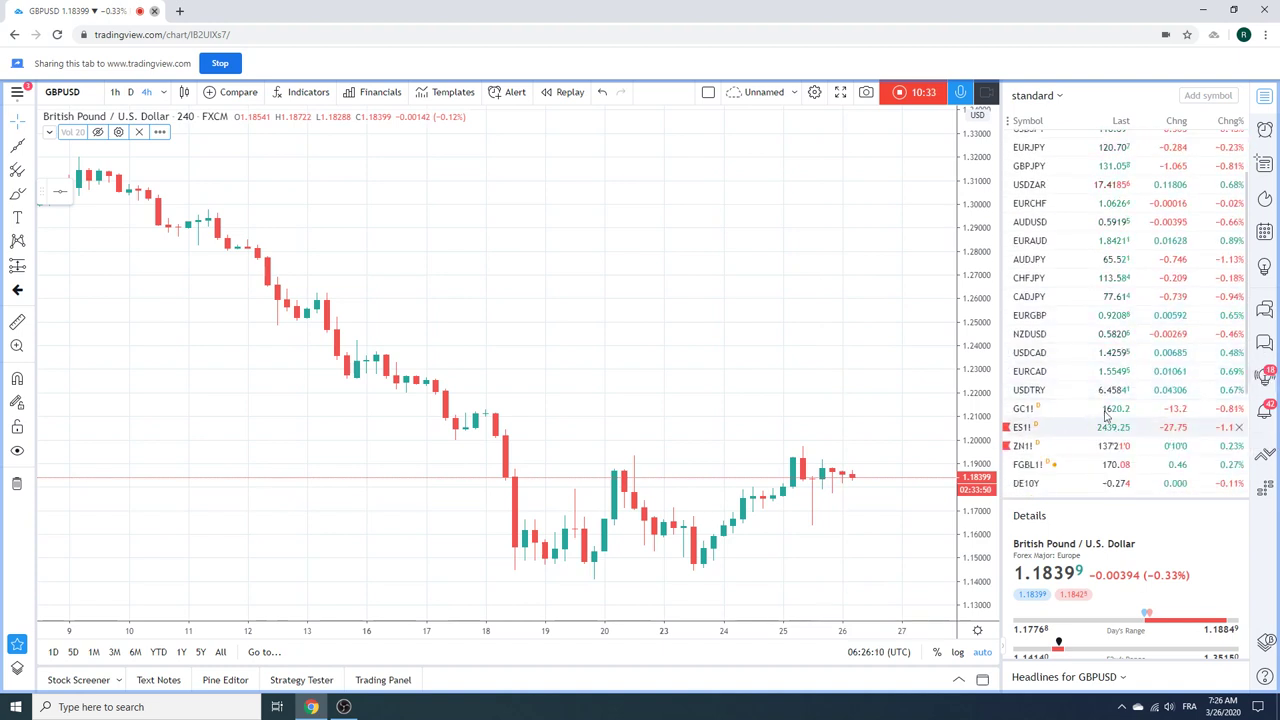
scroll(1094, 340, "up", 2)
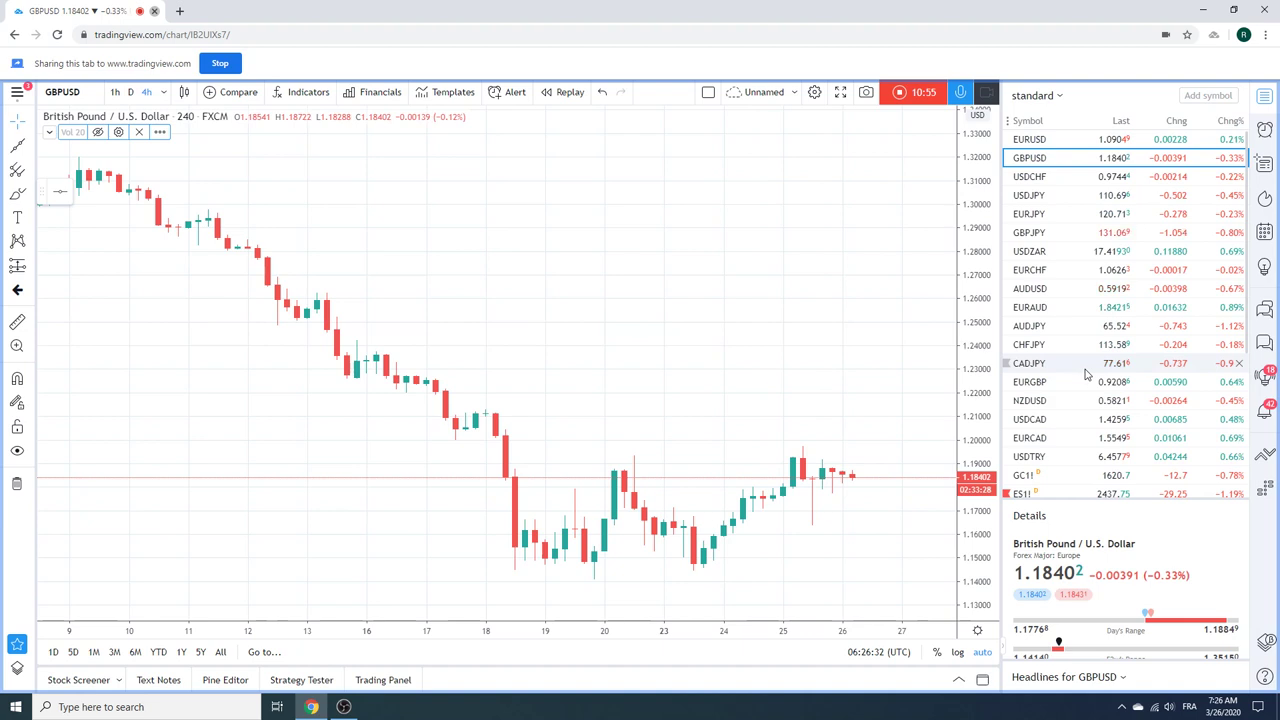
scroll(1087, 373, "down", 2)
scroll(1087, 373, "up", 2)
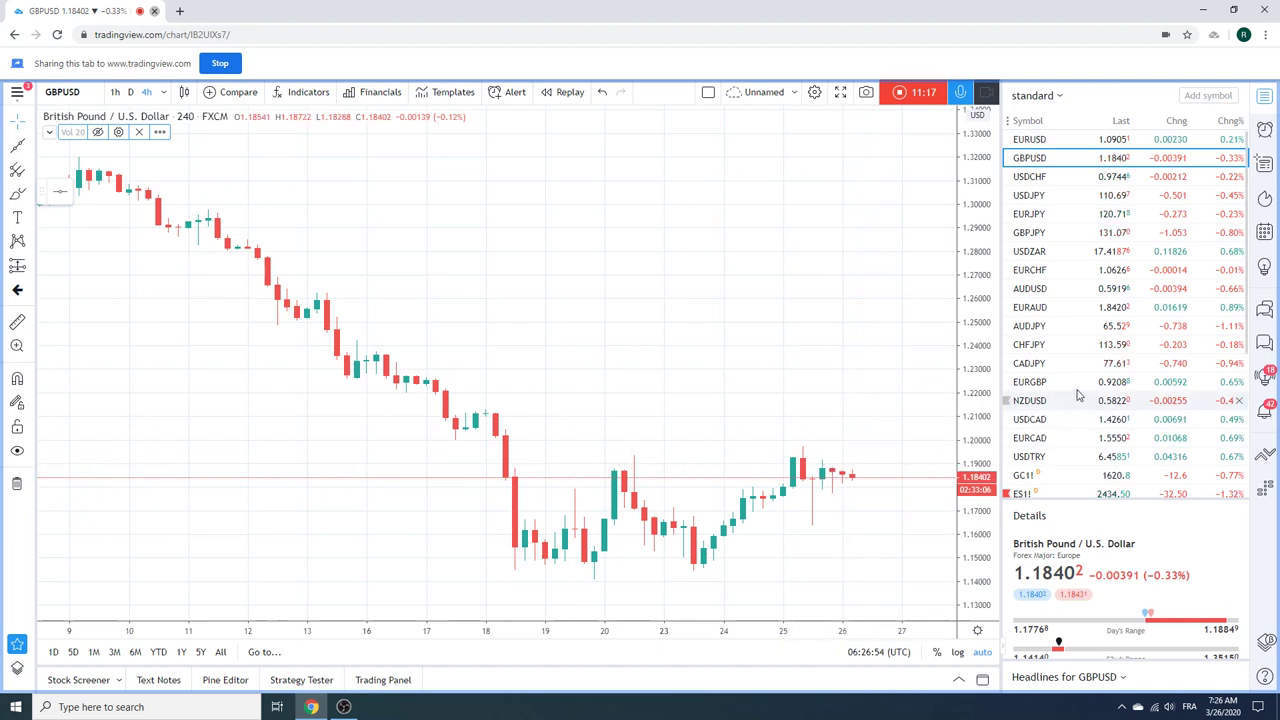
scroll(1074, 394, "down", 3)
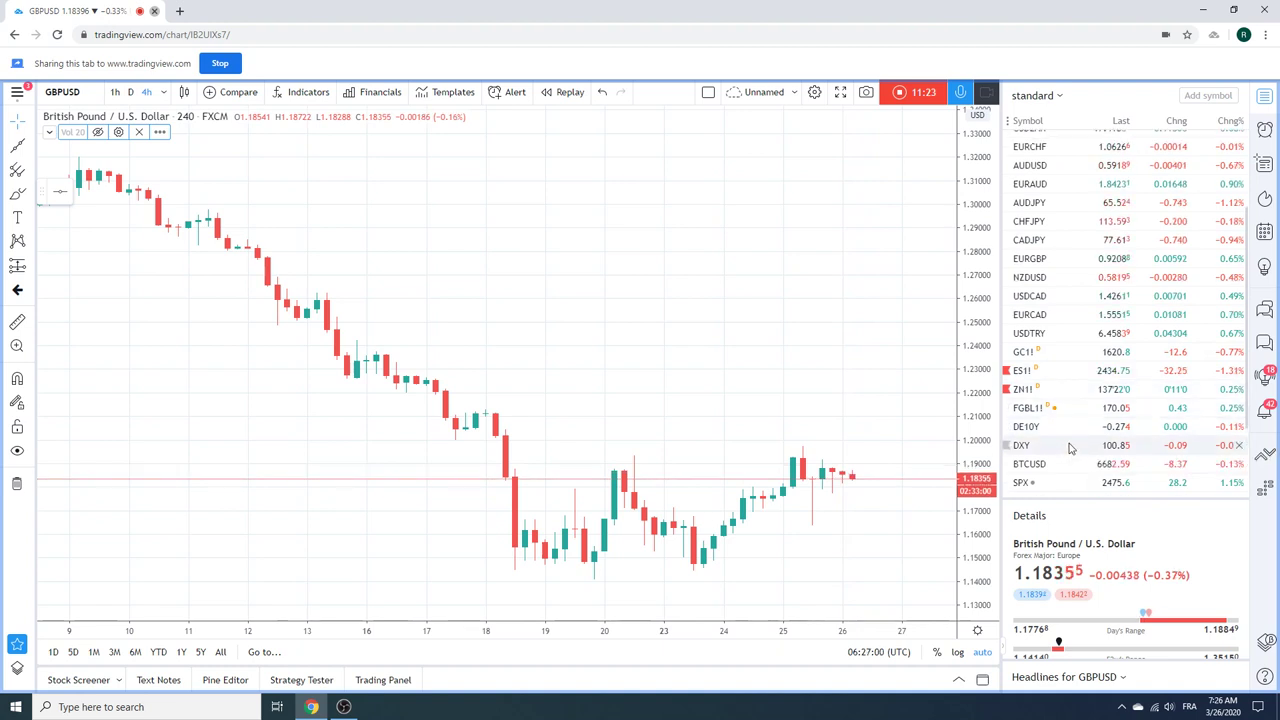
scroll(1066, 448, "up", 2)
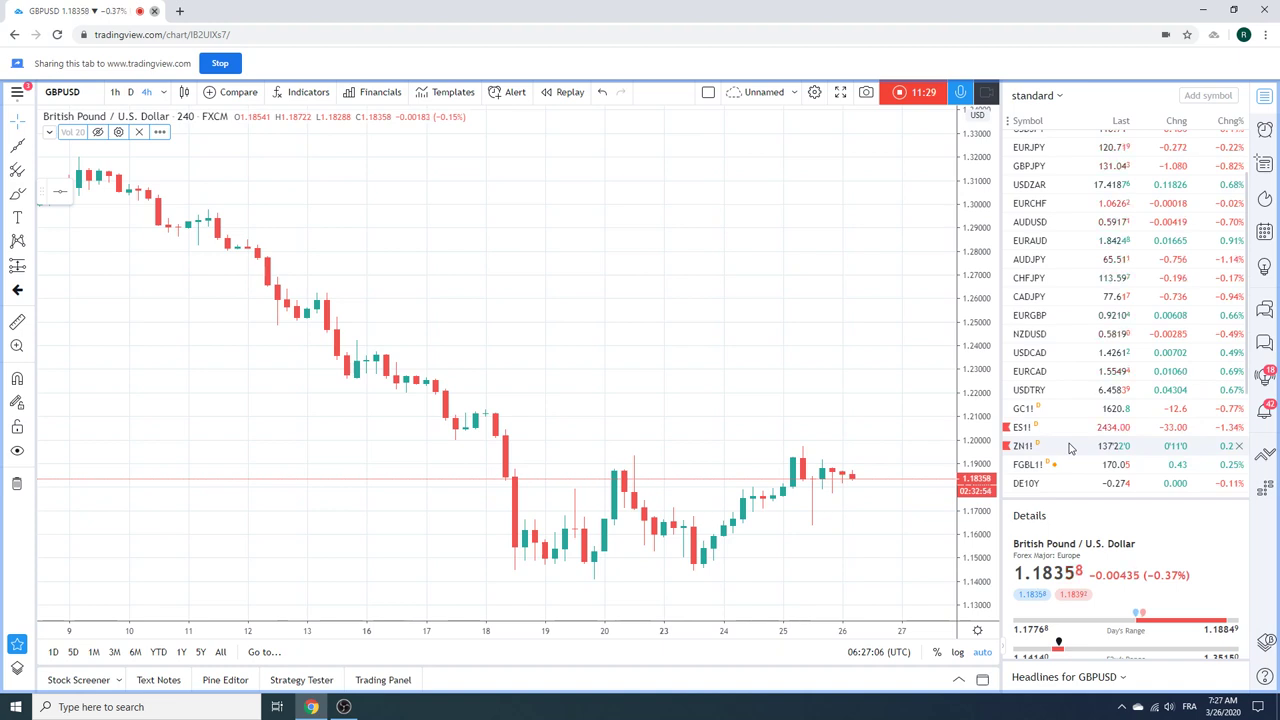
scroll(1090, 398, "up", 2)
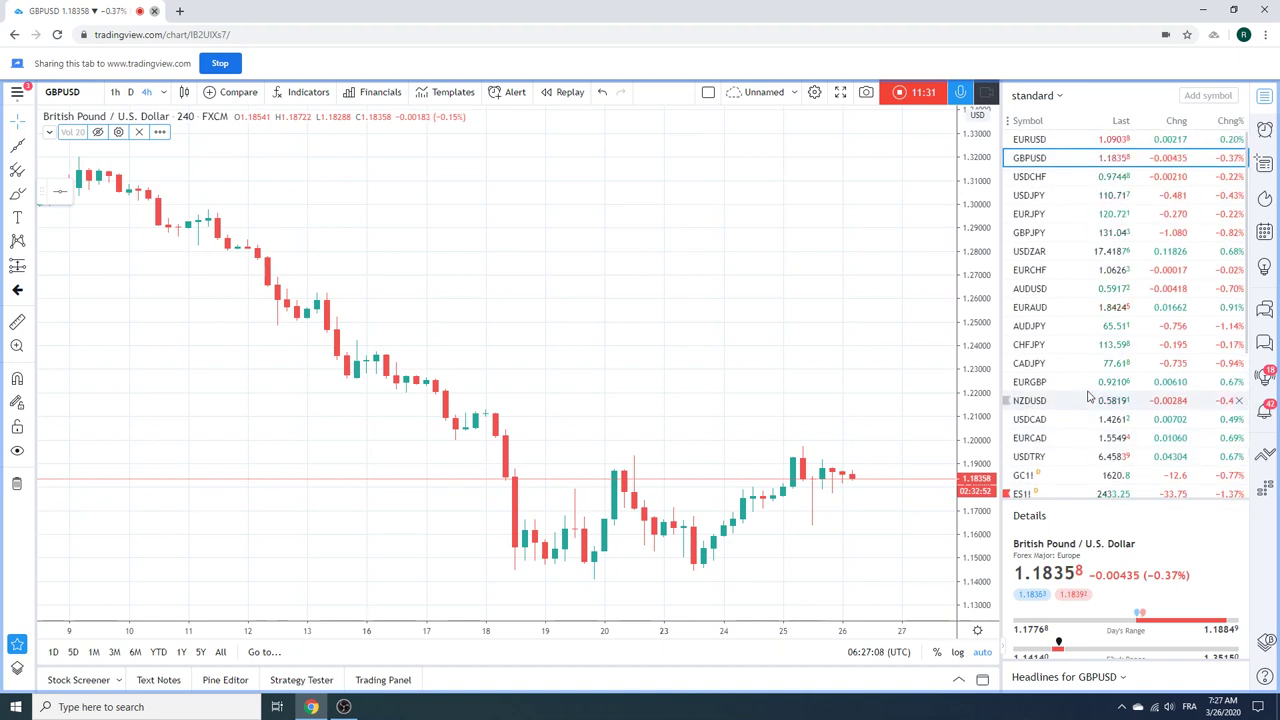